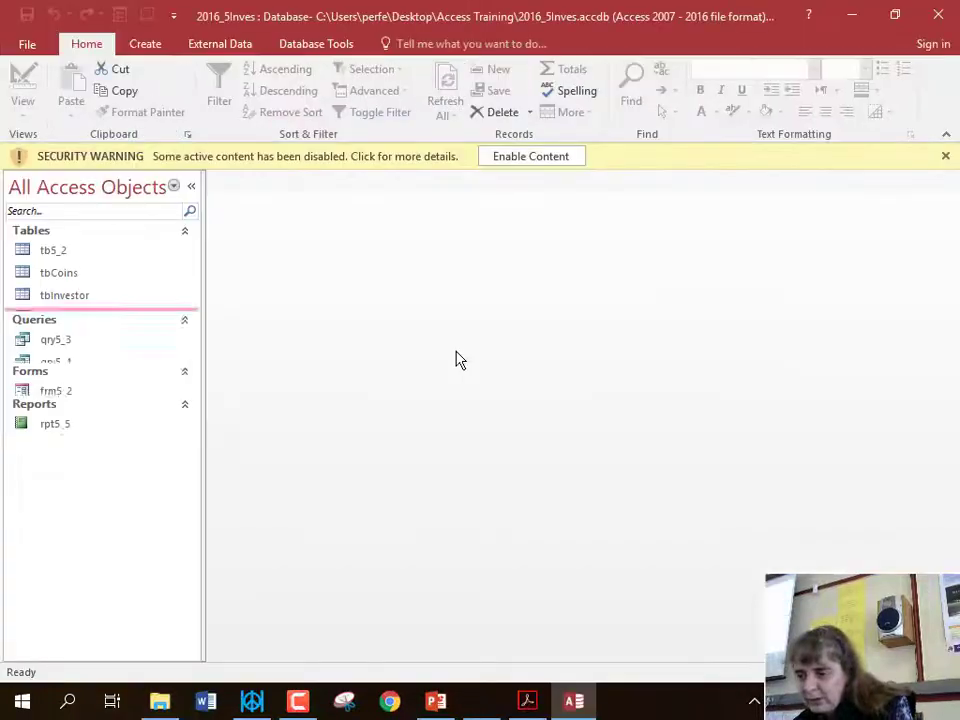
- Enable the database's disabled content and examine the records and fields of the tb5_2 and tbCoins tables
click(515, 160)
double_click(73, 229)
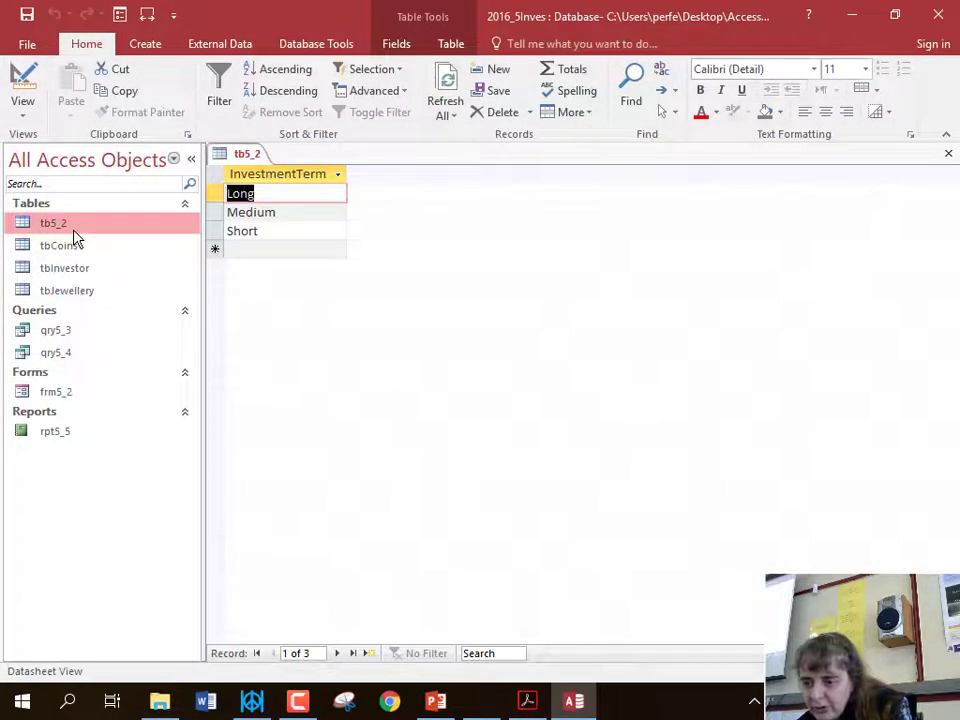
double_click(78, 250)
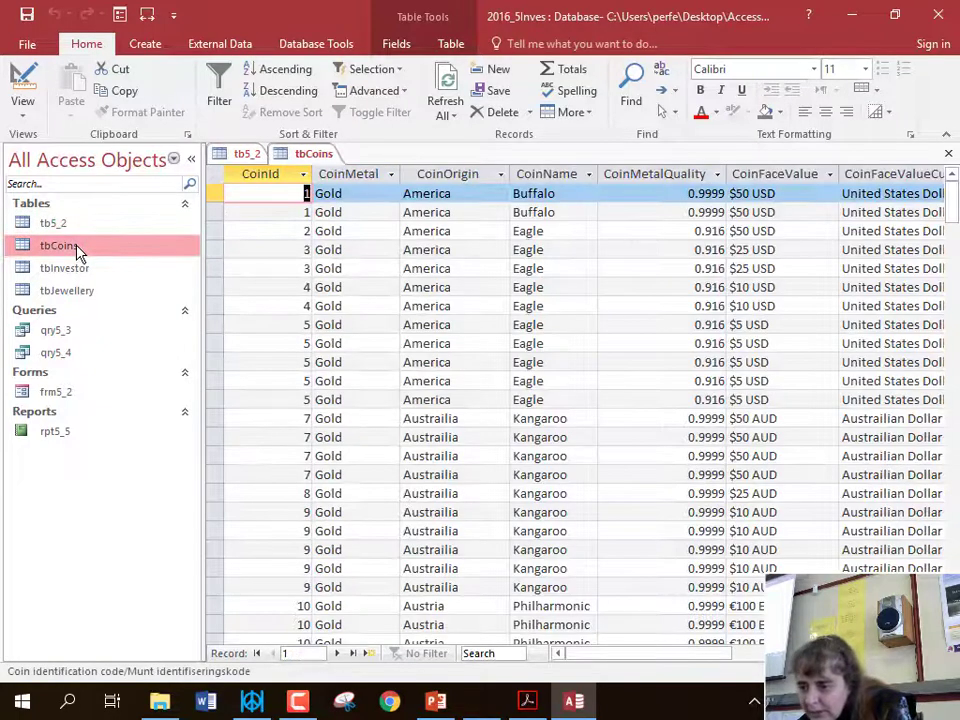
click(938, 653)
click(938, 653)
click(938, 653)
- Examine the fields of the tbInvestor and tbJewellery tables, and close the 2016_5Inves database
double_click(60, 268)
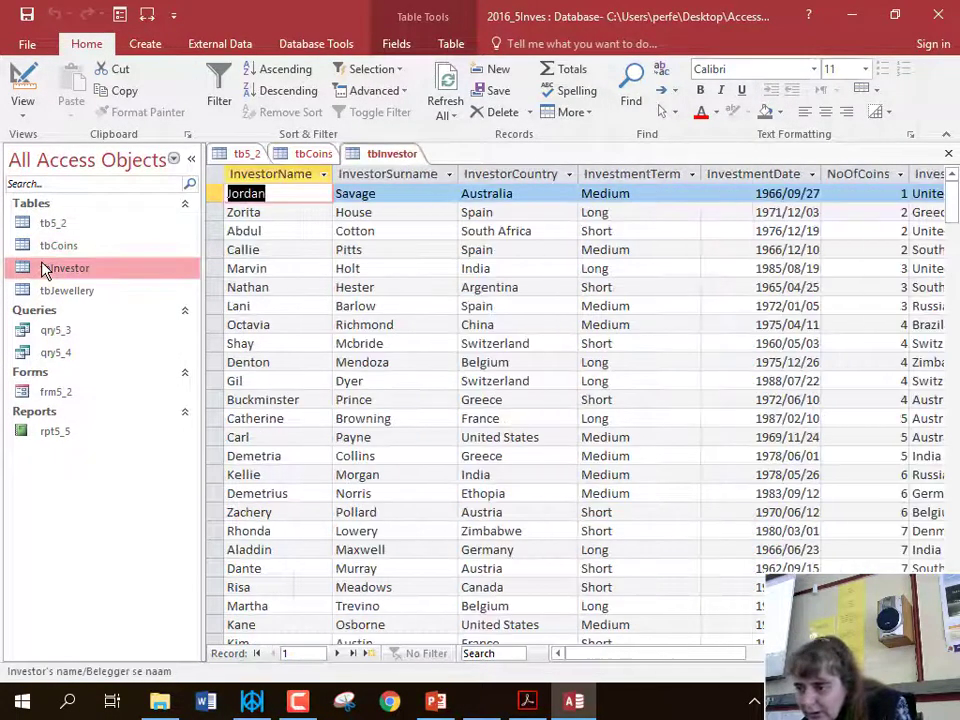
click(938, 653)
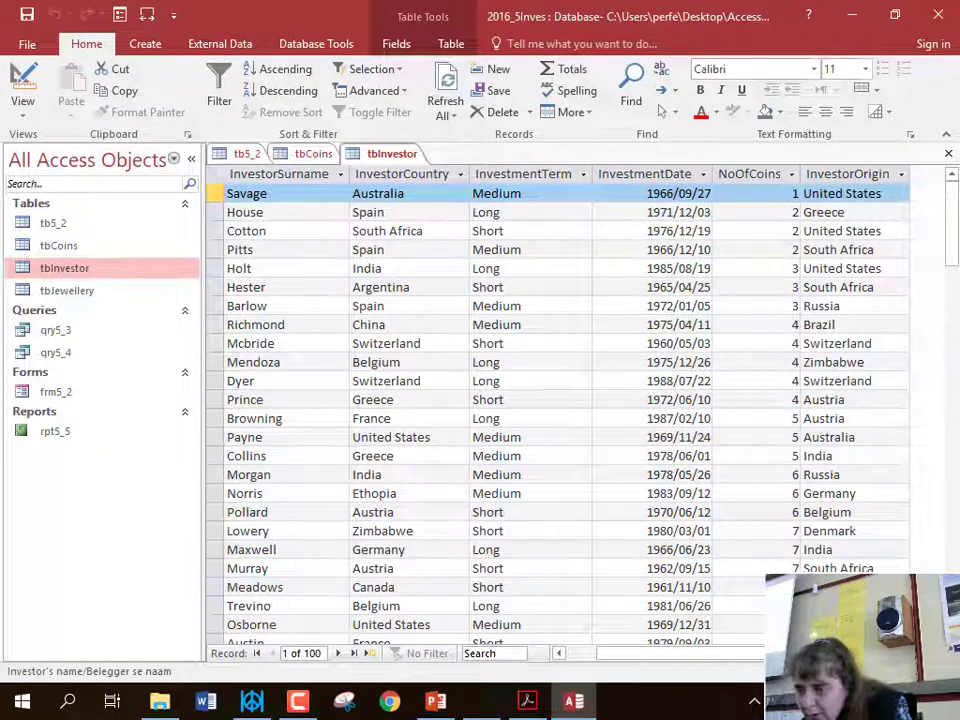
drag(785, 655, 713, 657)
click(81, 299)
double_click(84, 300)
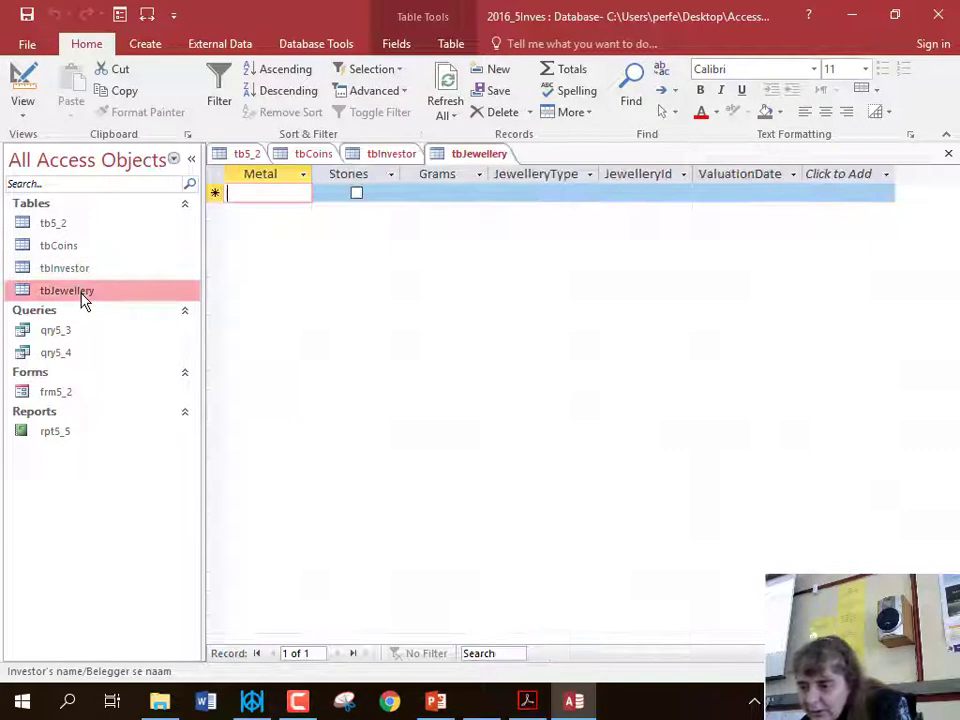
click(943, 17)
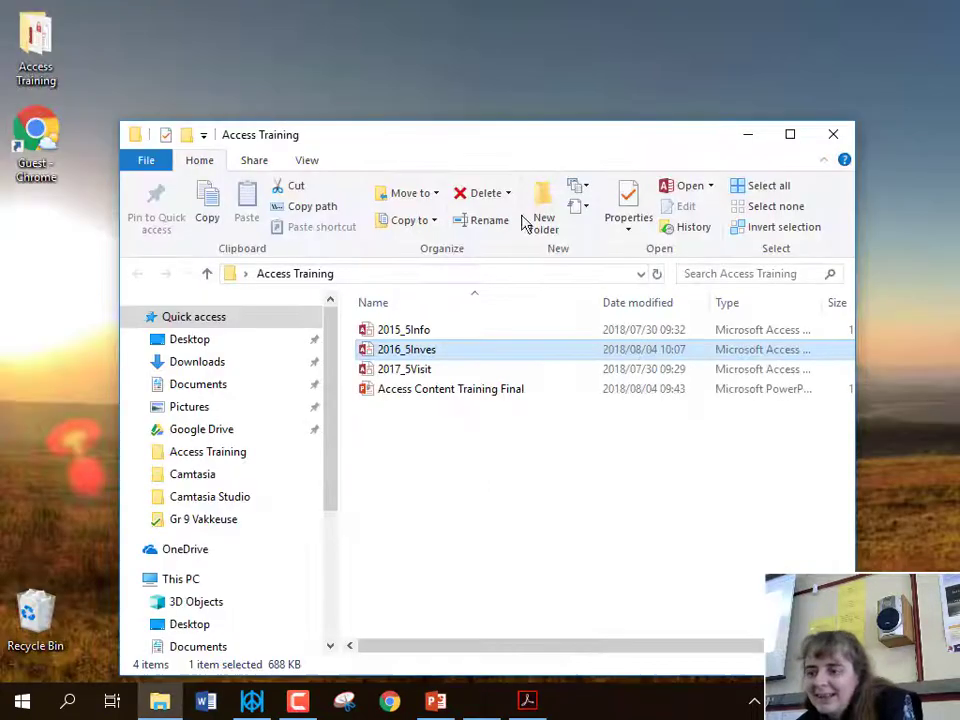
- Open the 2015_5Info database from the Access Training folder and review all fields of its Participant_Deelnemer table
click(407, 332)
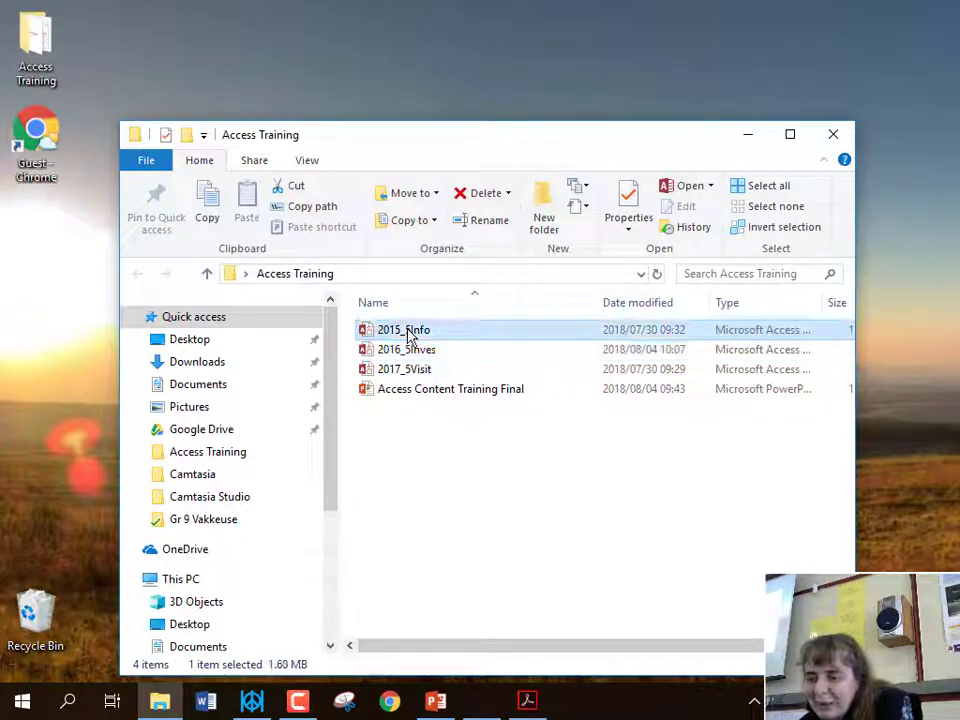
double_click(410, 336)
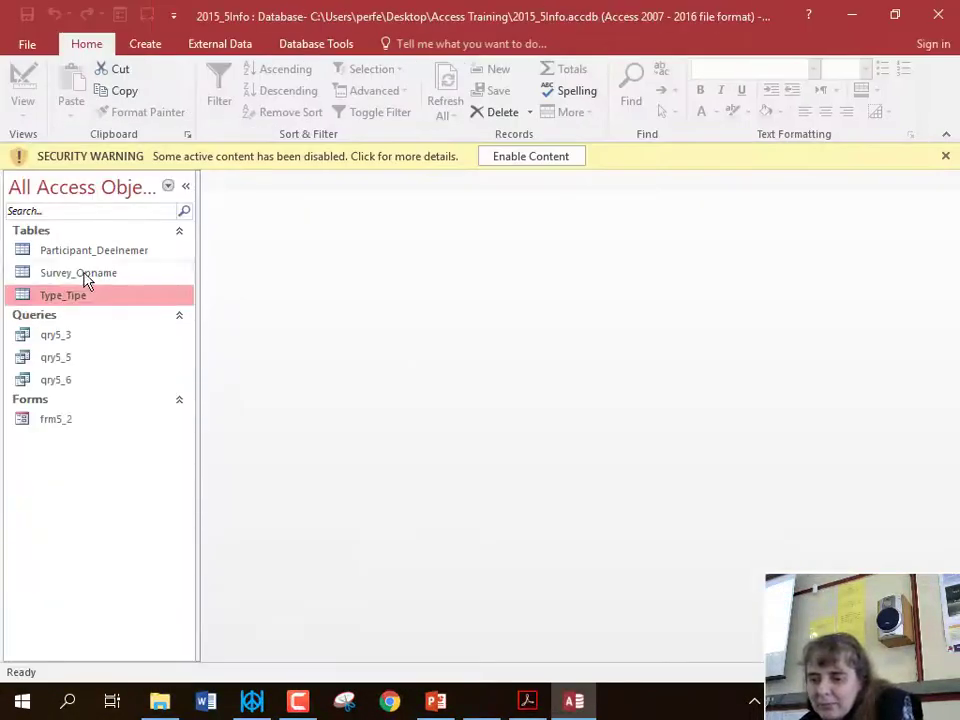
double_click(82, 253)
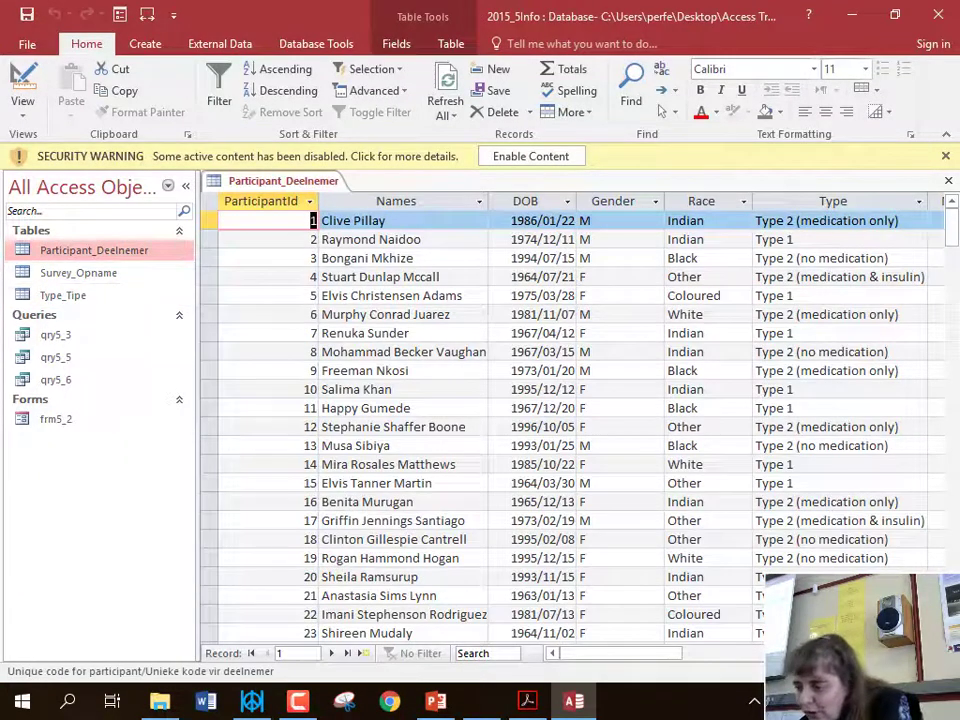
click(937, 653)
click(937, 653)
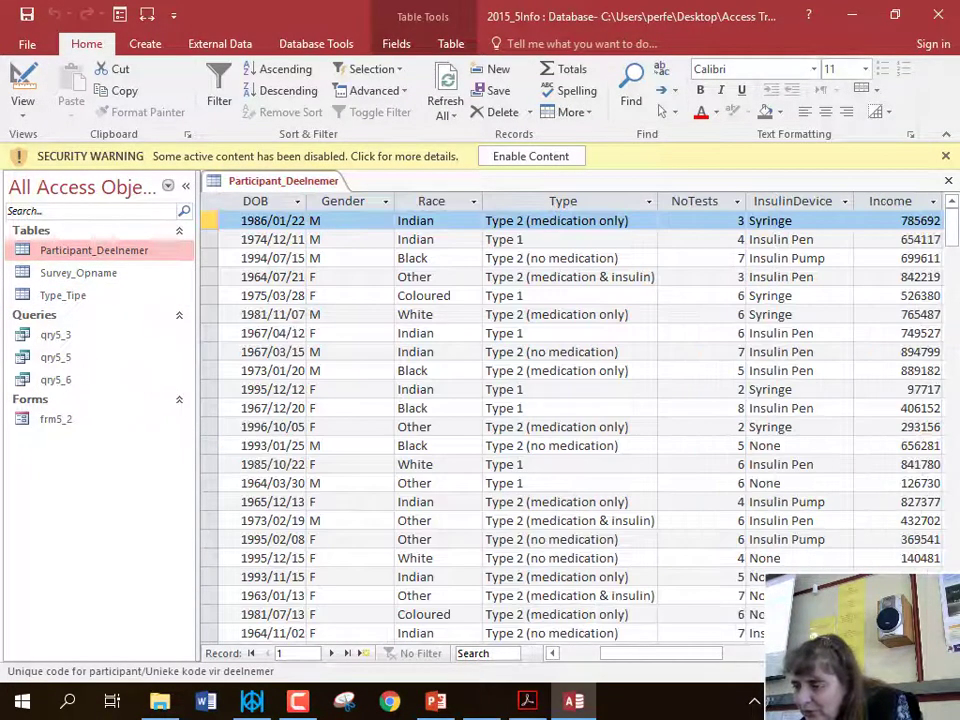
click(937, 653)
click(937, 653)
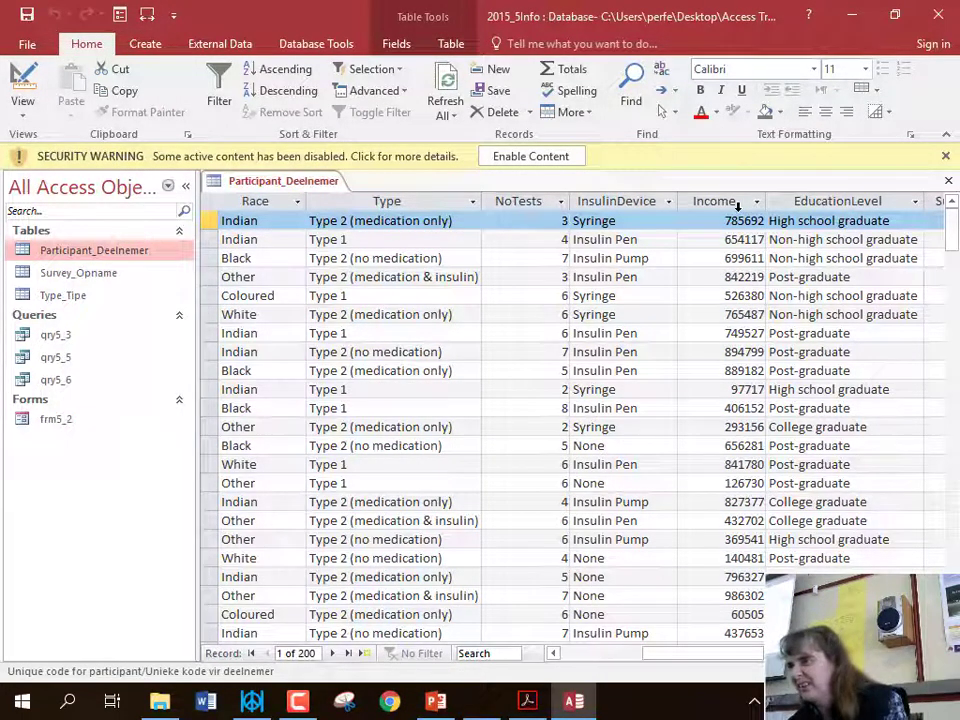
click(746, 652)
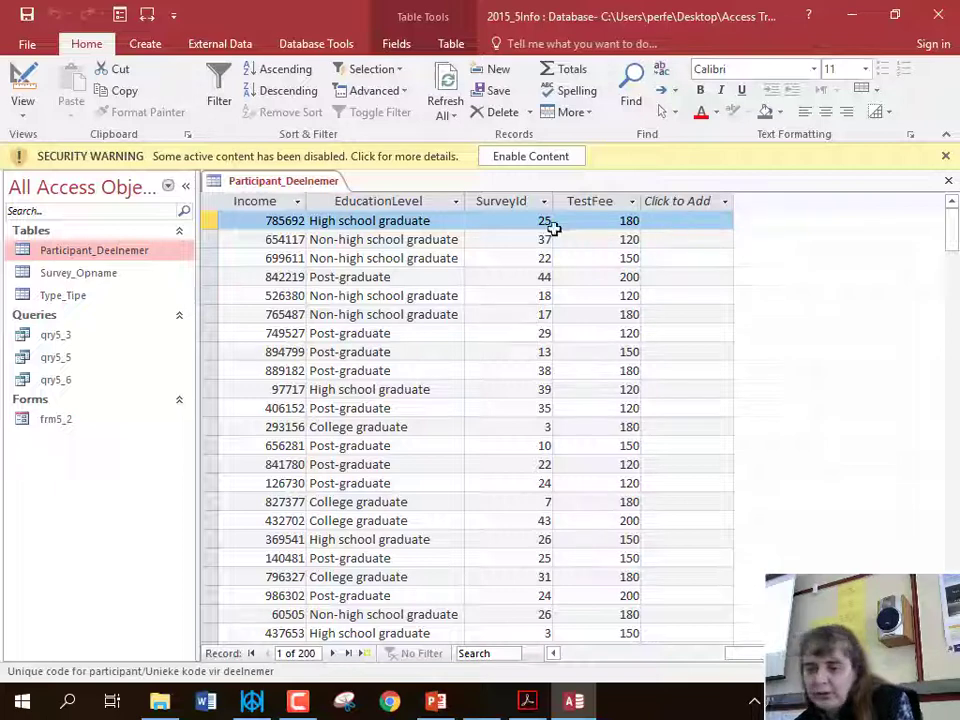
- Show the Participant_Deelnemer table in Design view and add a new field named TotalCost below TestFee
click(22, 80)
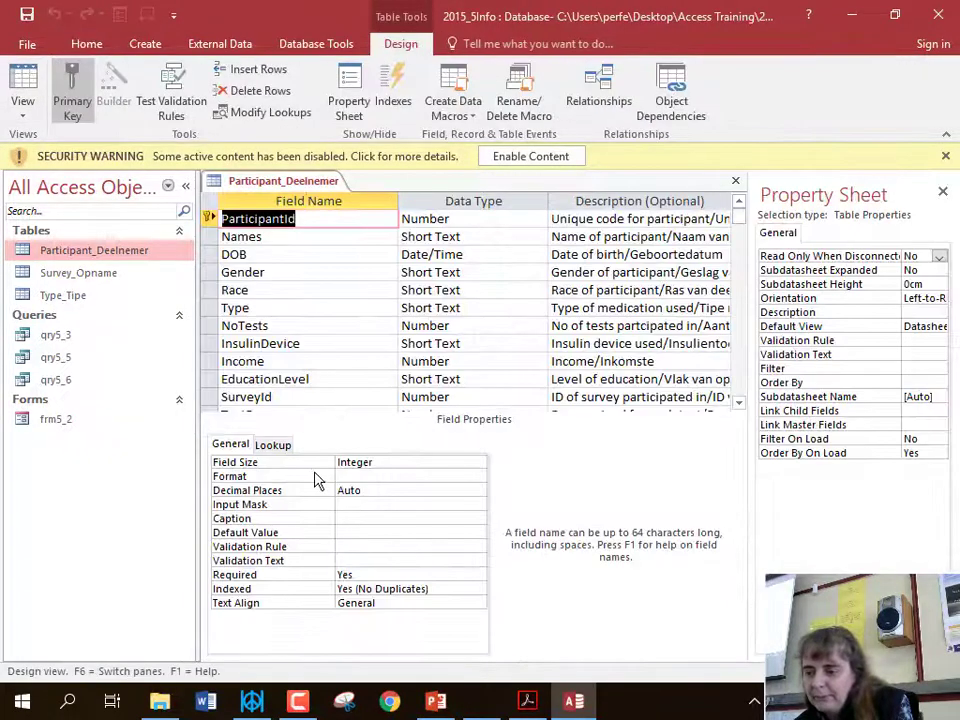
click(270, 292)
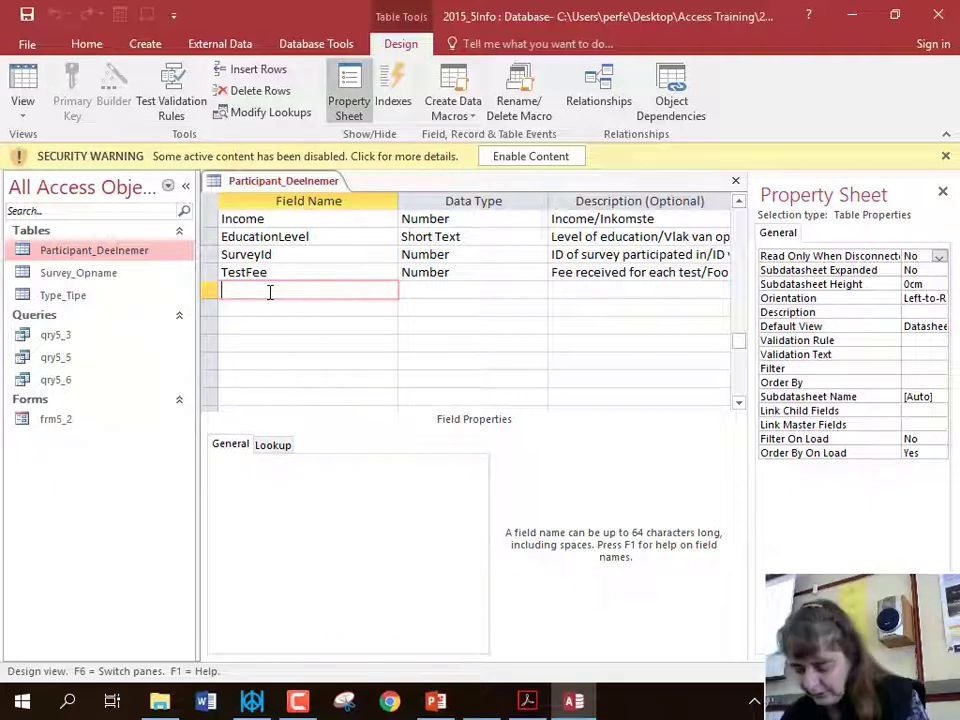
text(Total C)
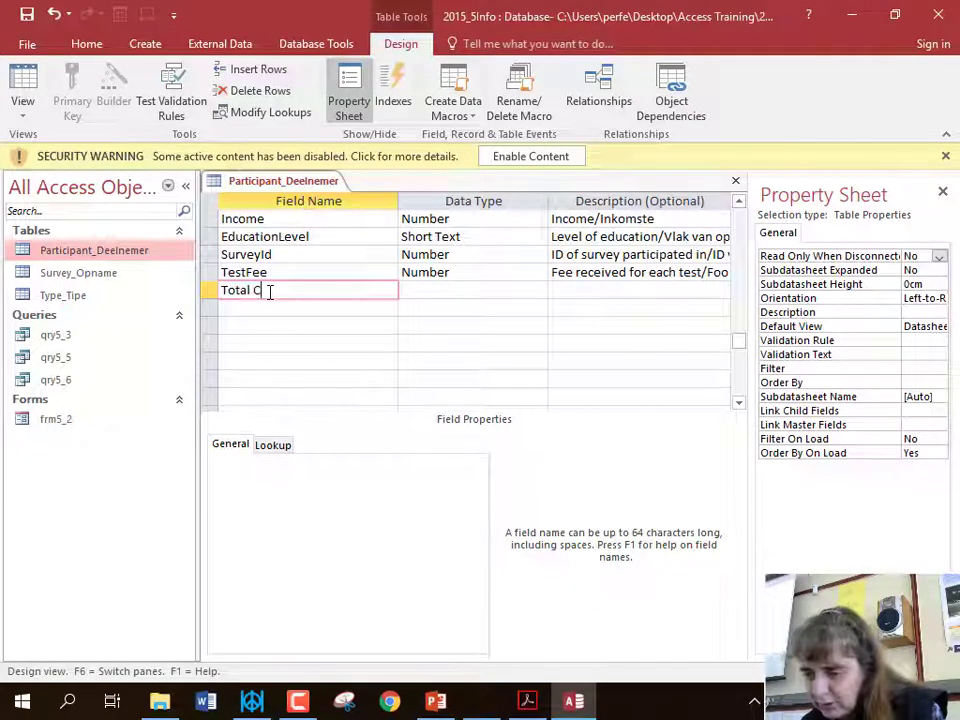
key(BackSpace)
key(BackSpace)
text(Cos)
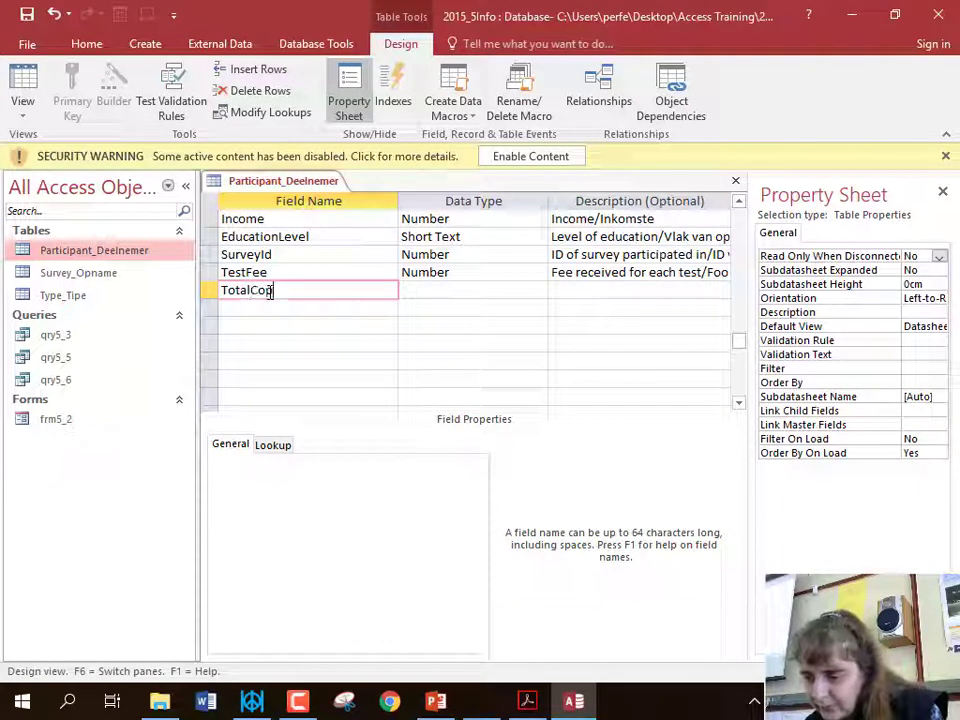
text(t)
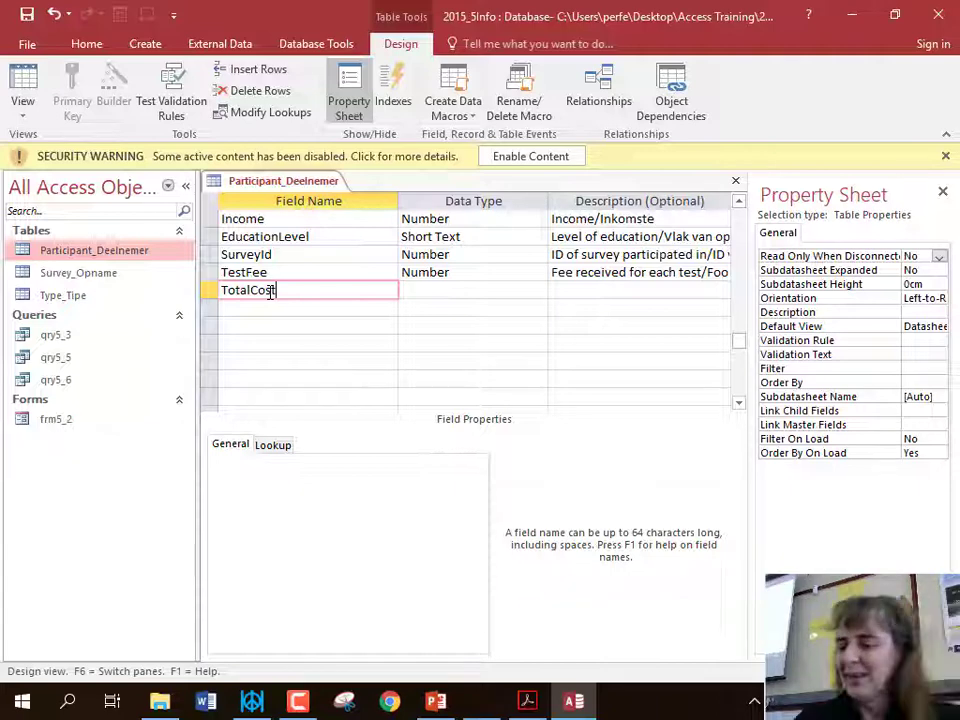
- Set the TotalCost field's data type to Calculated
click(484, 288)
click(539, 291)
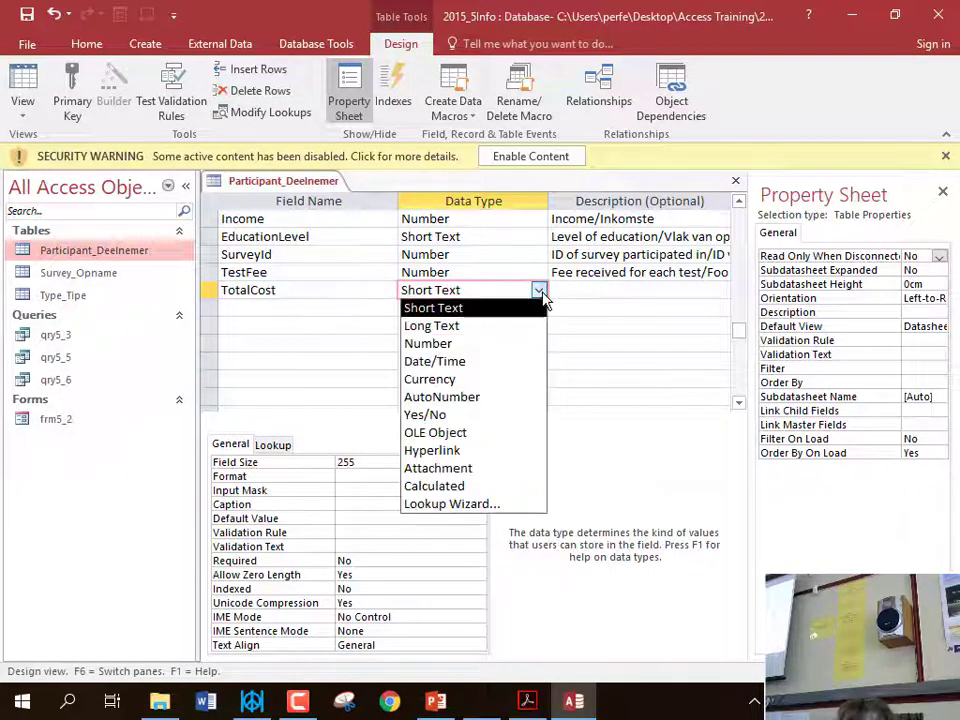
click(478, 488)
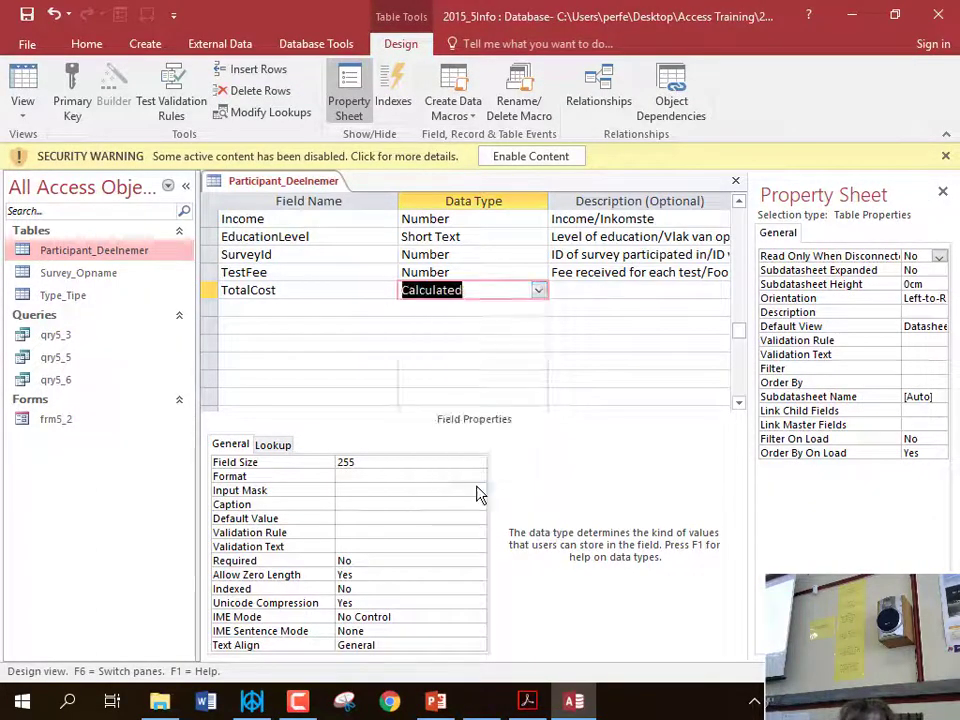
- Build the TotalCost expression [NoTests] * [TestFee] in the Expression Builder and accept it
drag(463, 117, 713, 119)
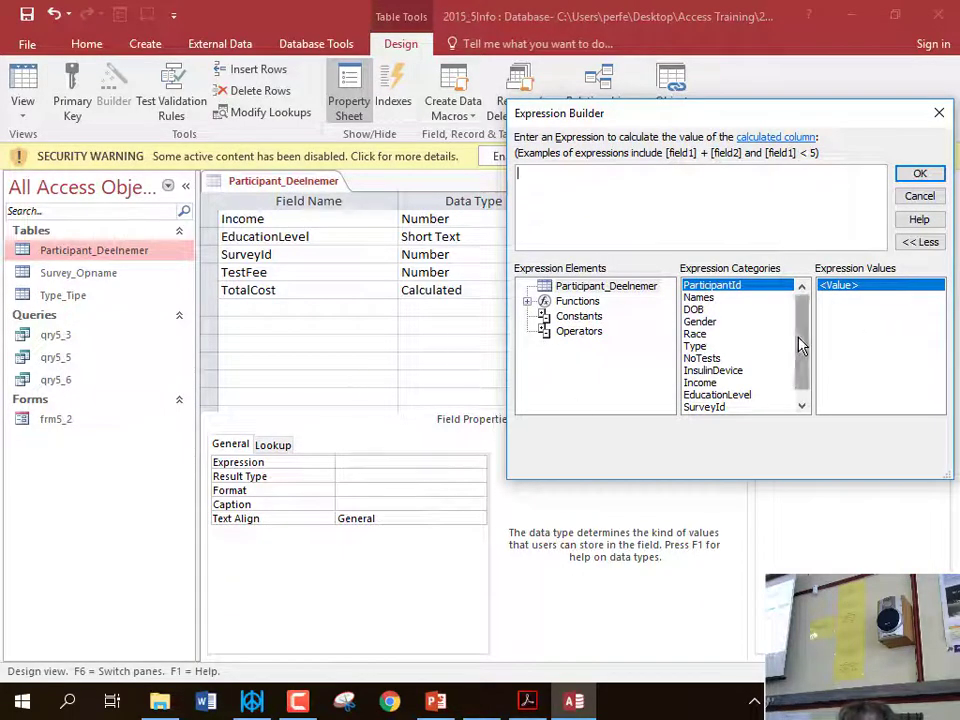
double_click(701, 359)
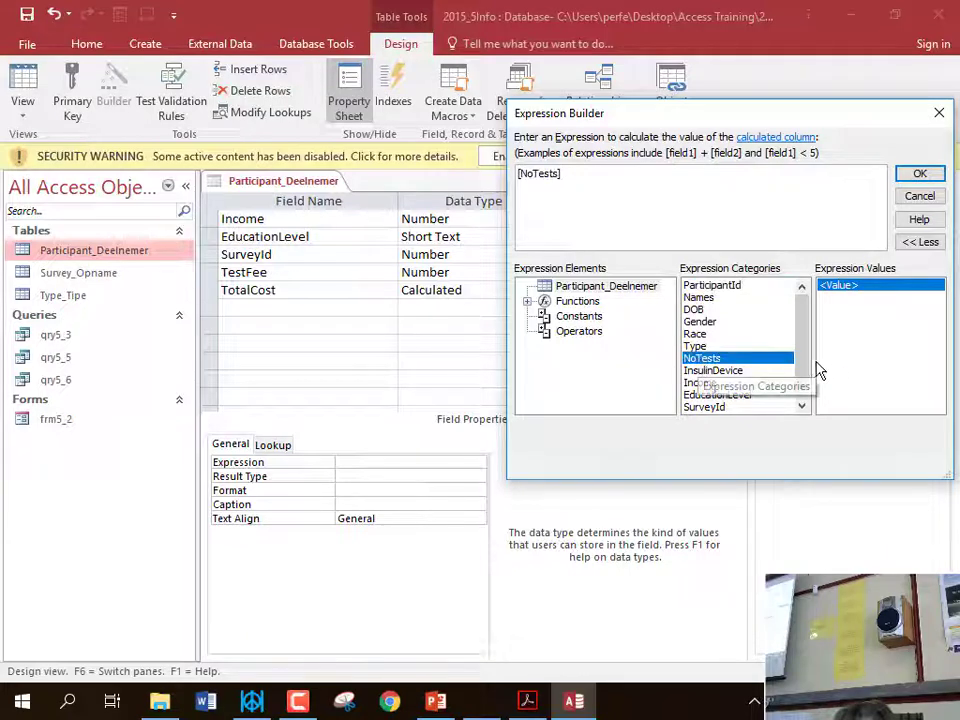
scroll(724, 409, down, 1)
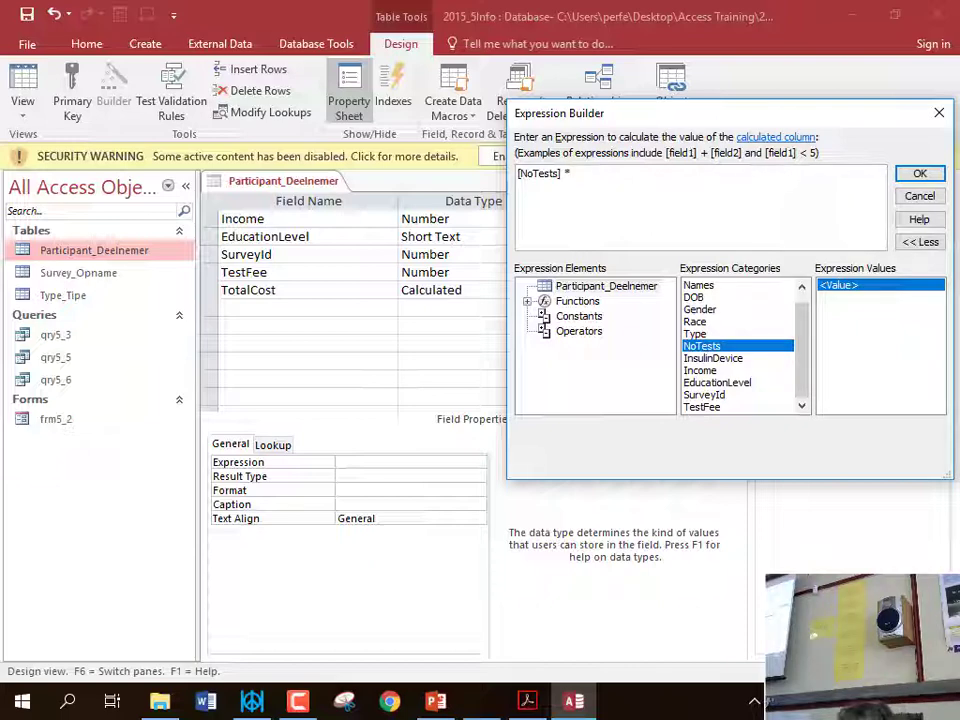
double_click(712, 408)
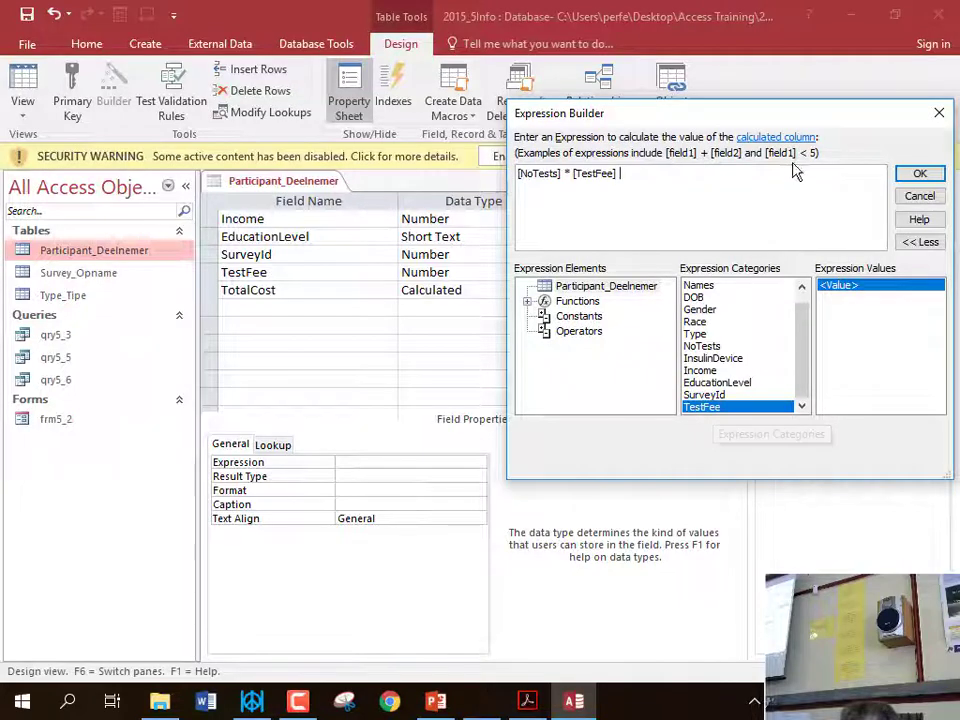
click(919, 174)
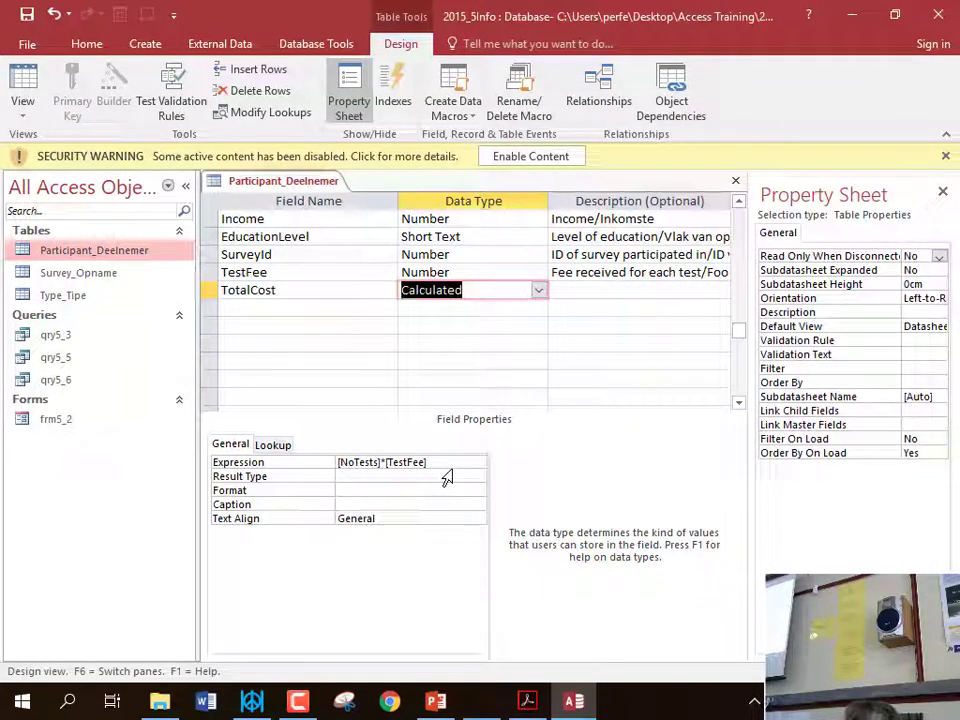
- Save the Participant_Deelnemer table and show the TotalCost column in Datasheet view
click(22, 76)
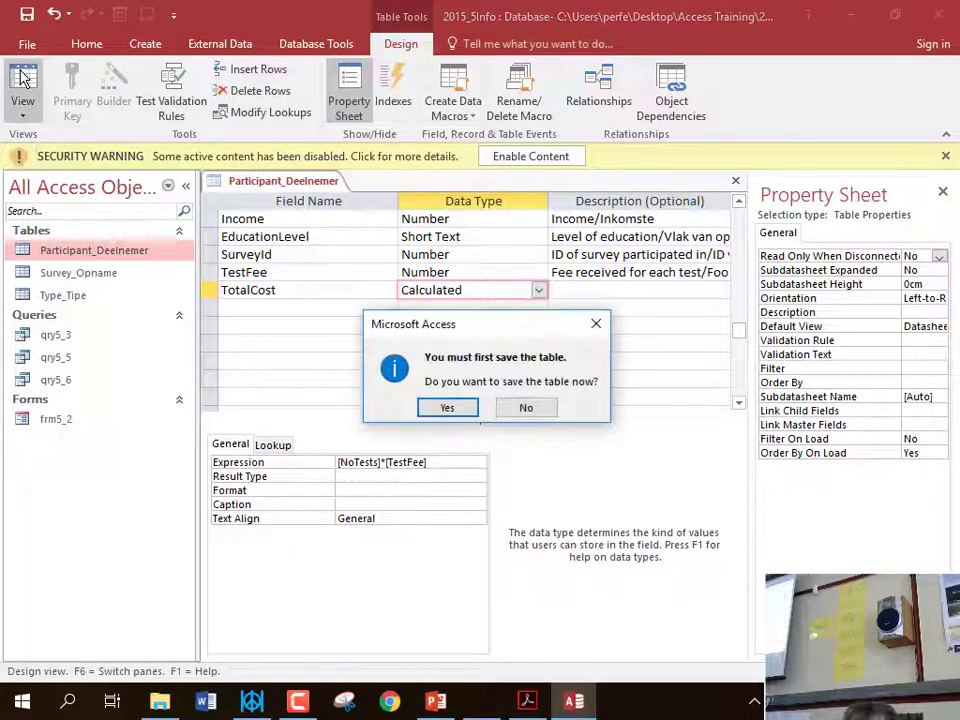
click(459, 411)
drag(599, 654, 872, 655)
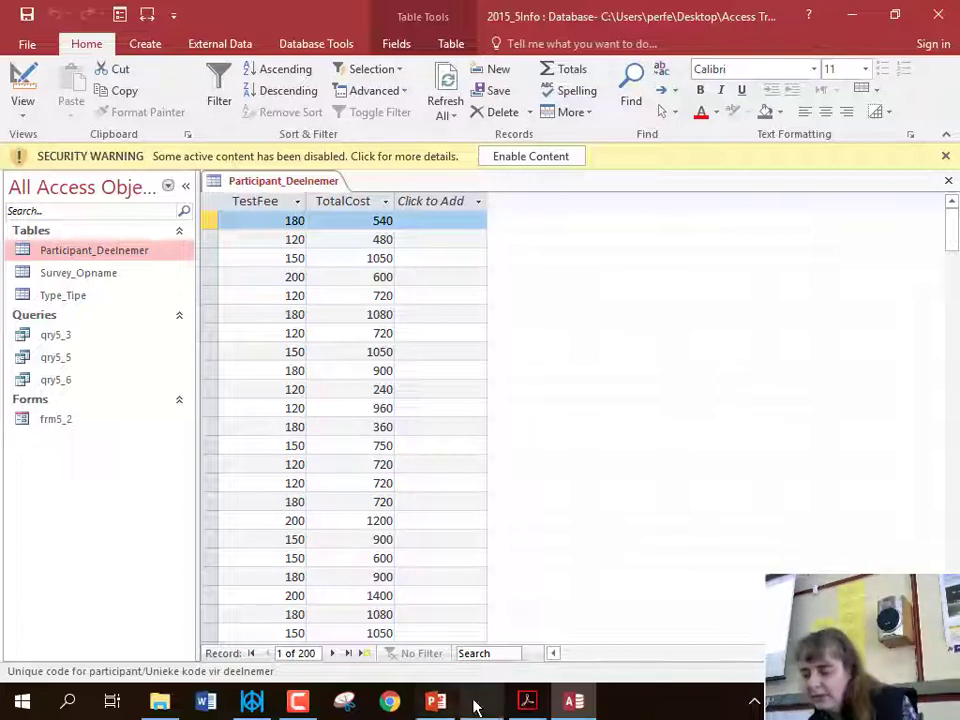
- Switch to the PowerPoint slide show and advance through the Expressions slide to the Activity 7 (2017) slide
click(437, 703)
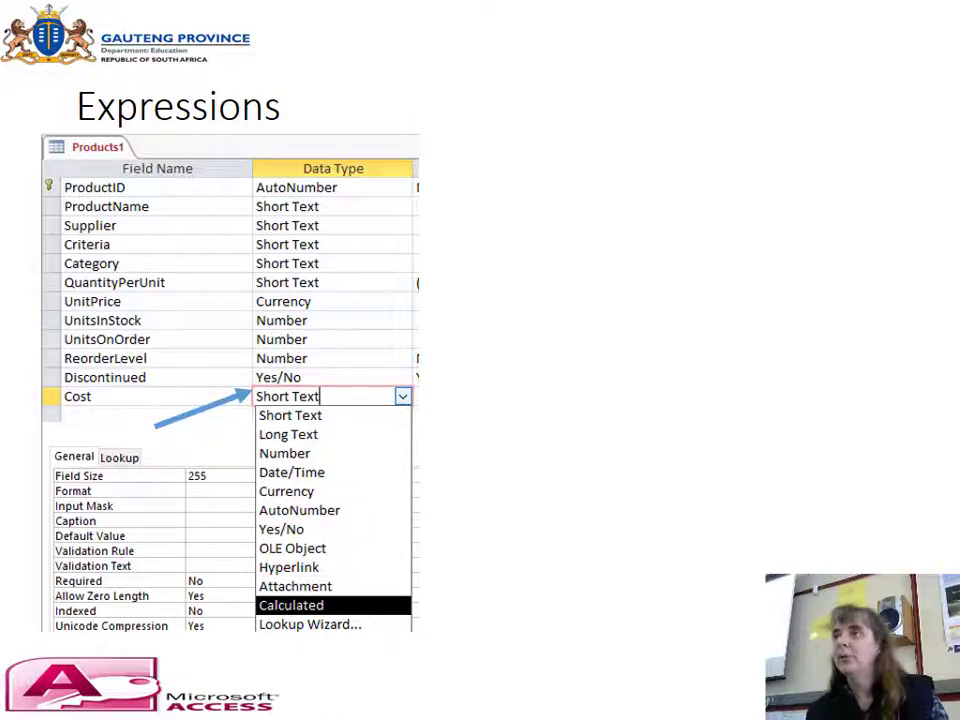
key(Right)
key(Right)
key(Right)
key(Right)
key(Right)
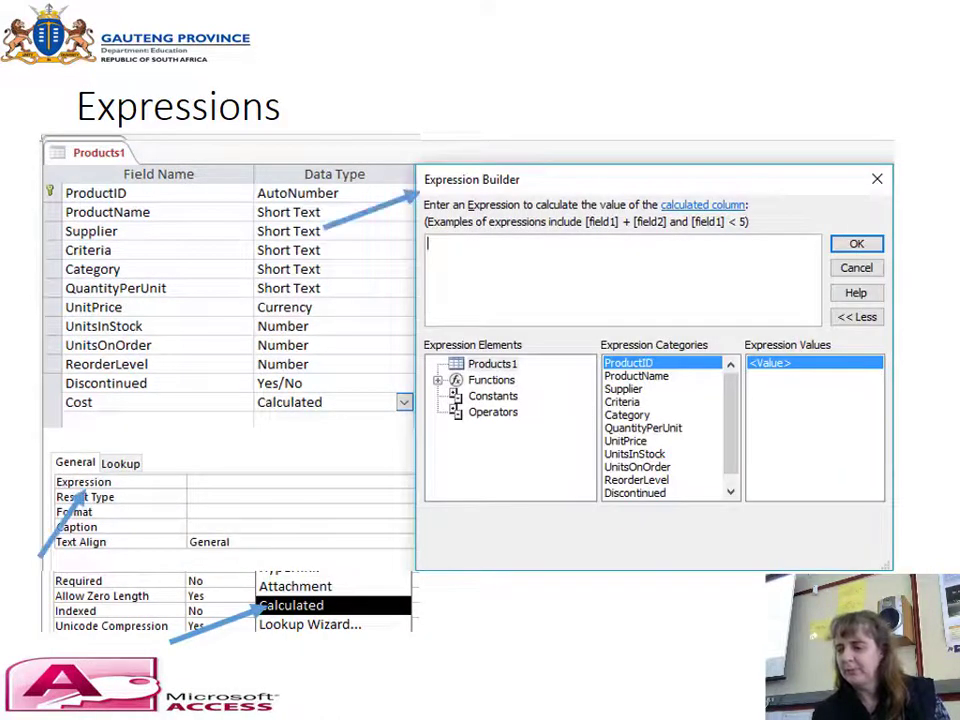
key(Right)
key(Right)
key(Right)
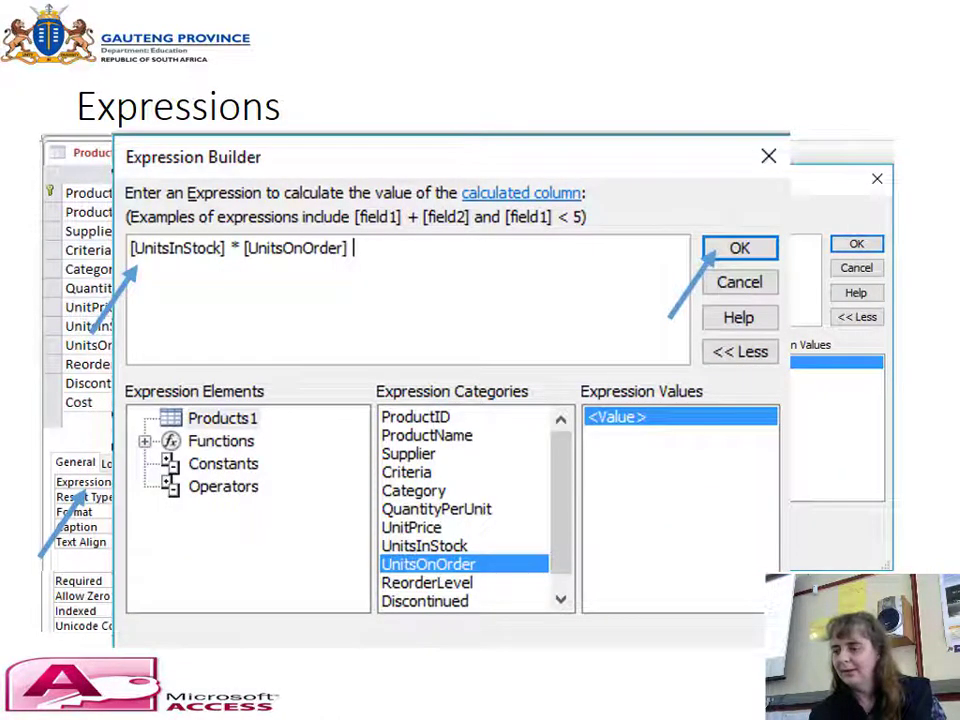
key(Right)
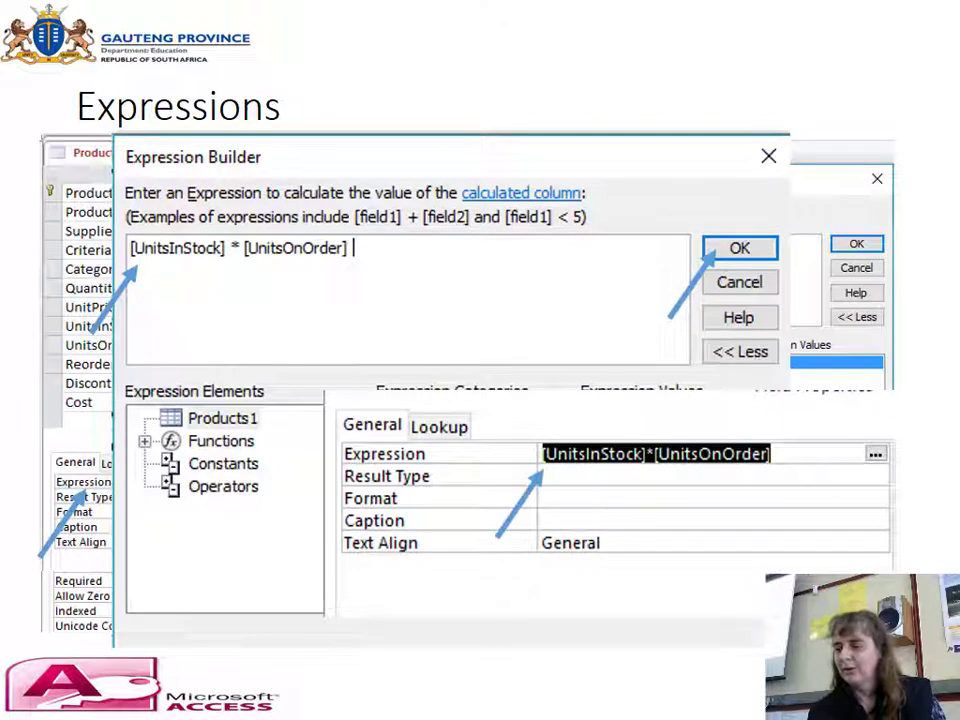
key(Right)
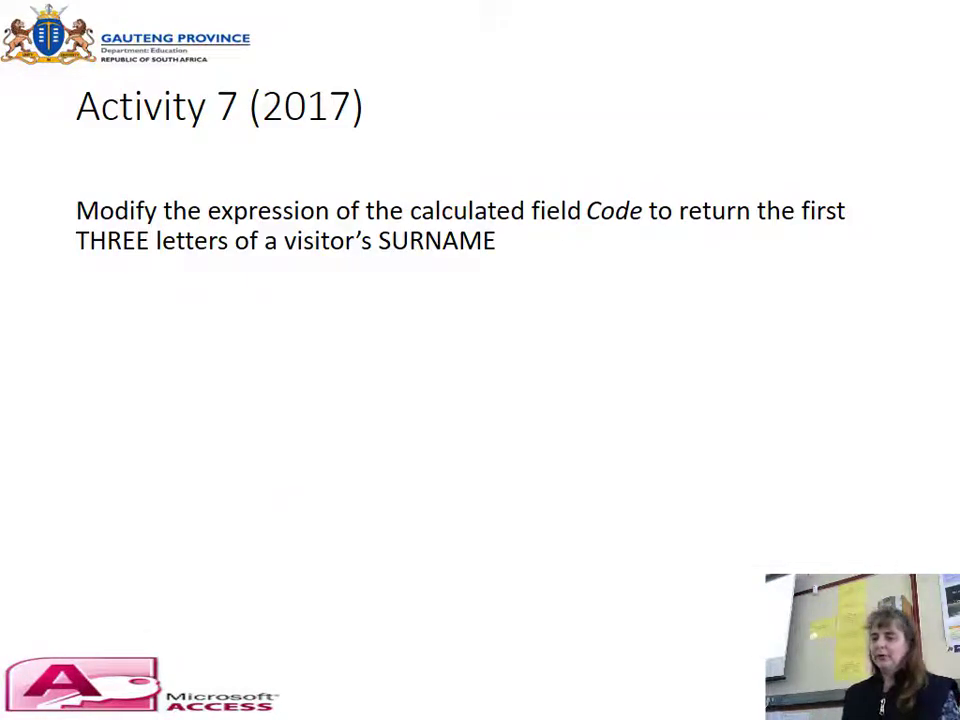